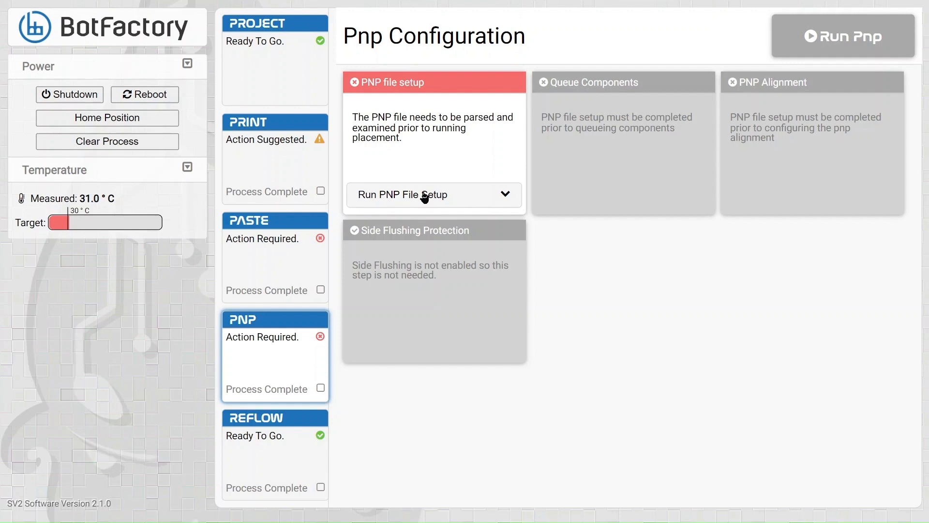
Run the PNP file setup and set the file parsing to KiCAD
left_click(424, 196)
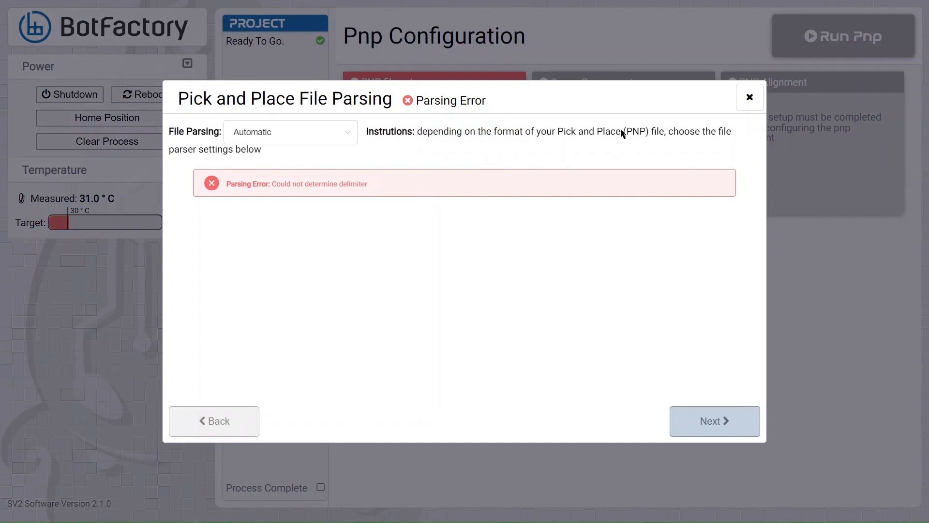
left_click(271, 137)
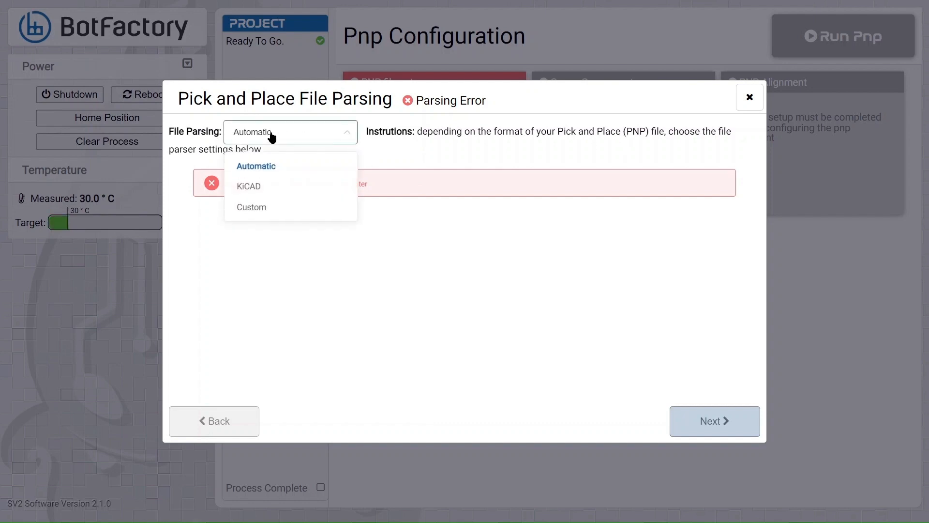
left_click(429, 175)
left_click(318, 133)
left_click(295, 192)
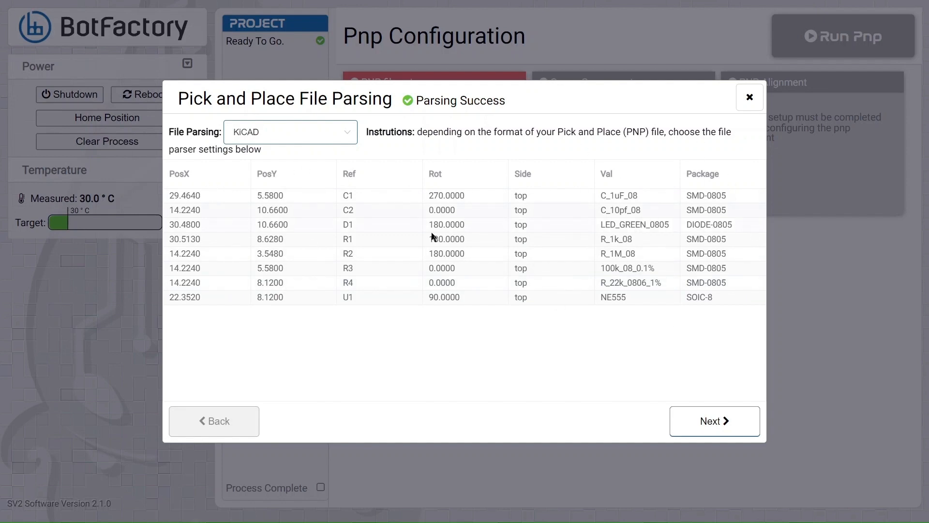
Preview the placement file with Custom parsing, and set the file parsing back to KiCAD
left_click(307, 139)
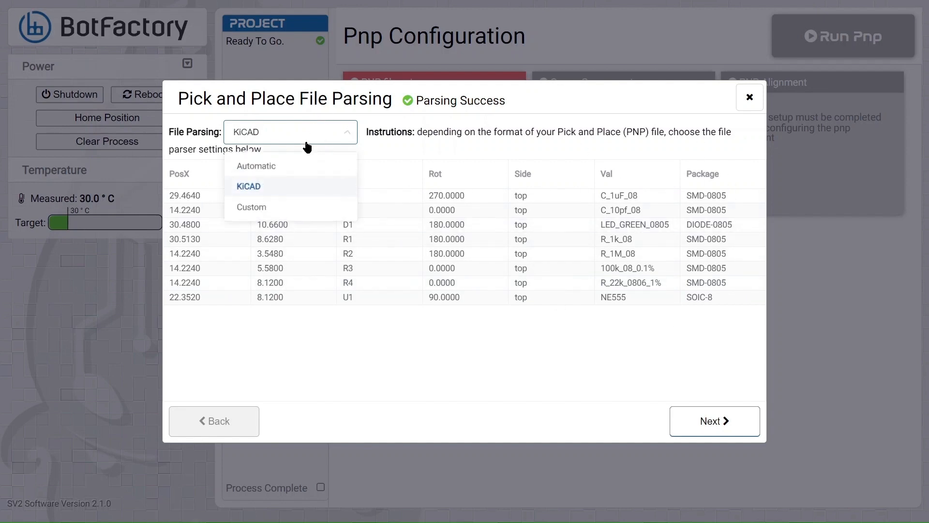
left_click(276, 207)
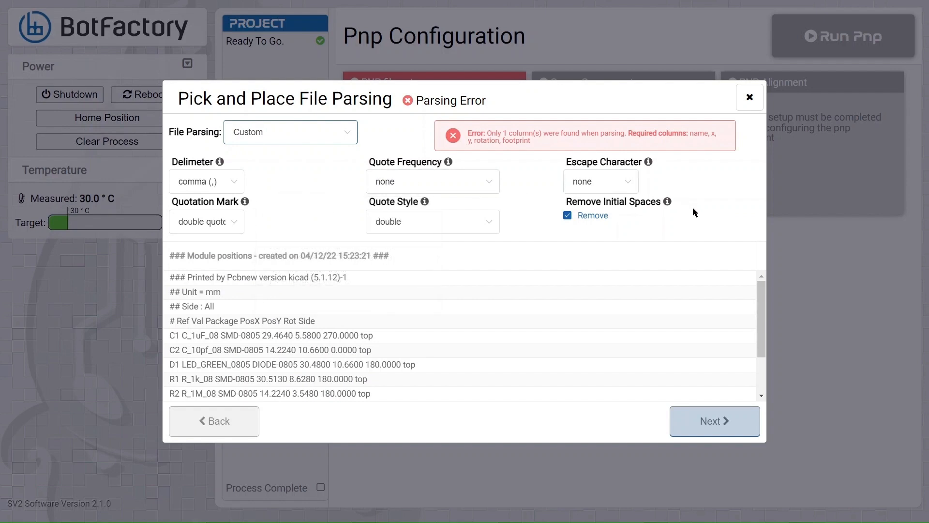
scroll(516, 310, "down", 3)
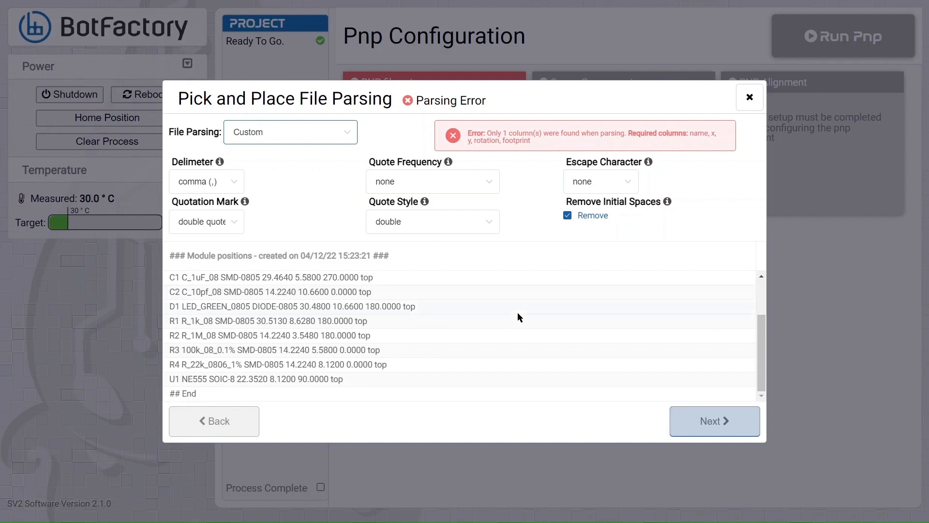
scroll(518, 315, "up", 3)
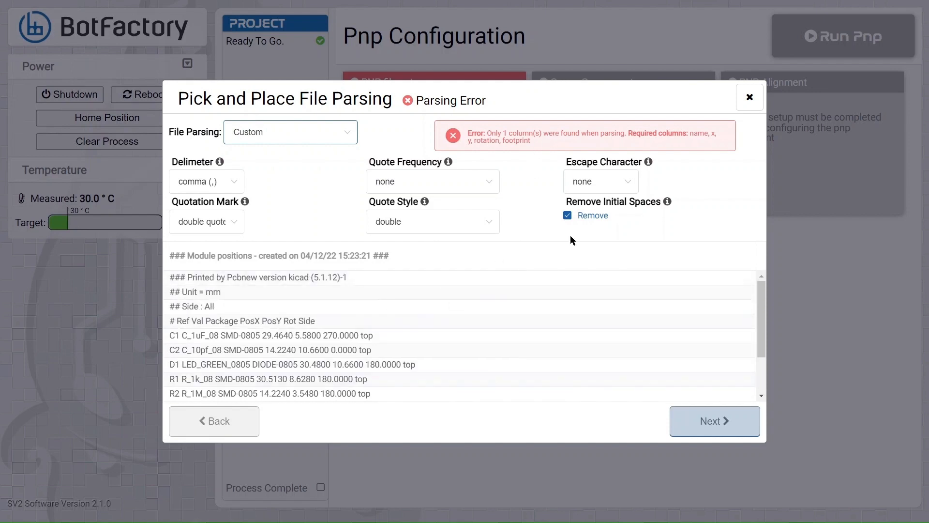
scroll(470, 331, "down", 3)
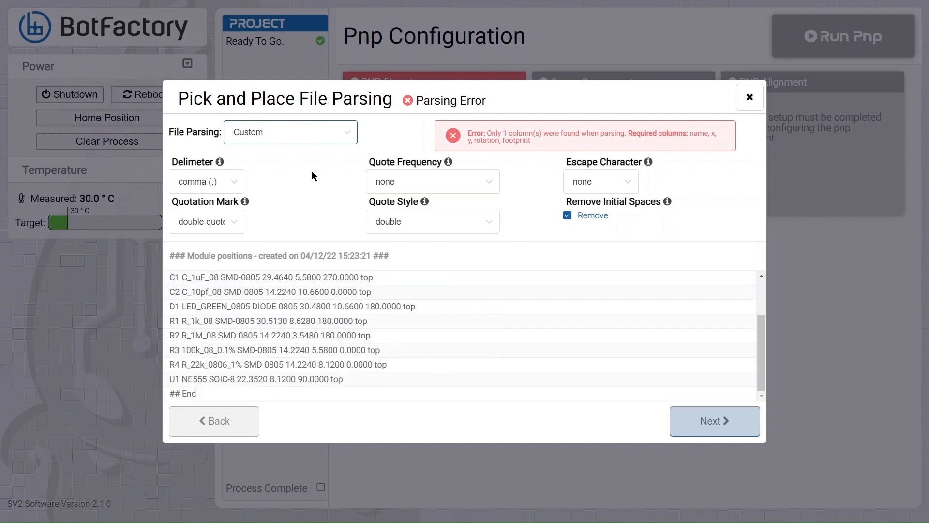
left_click(304, 133)
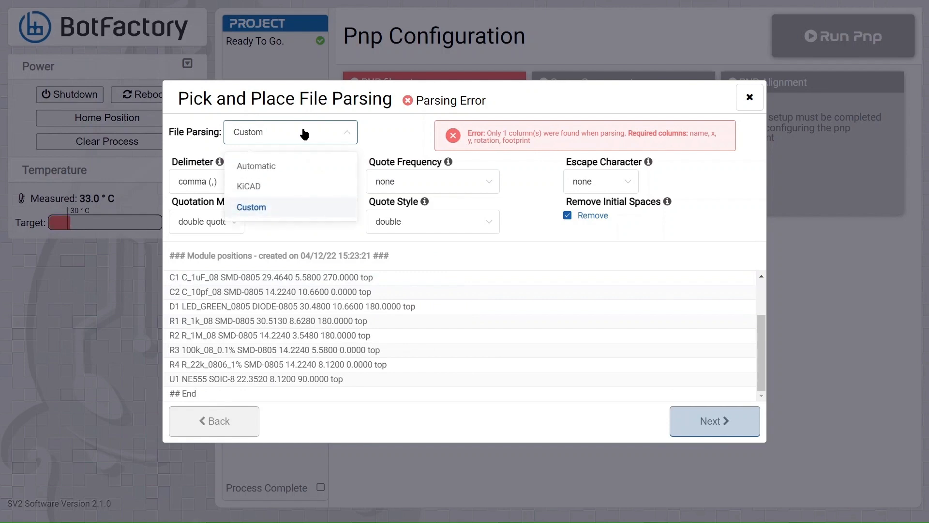
left_click(278, 192)
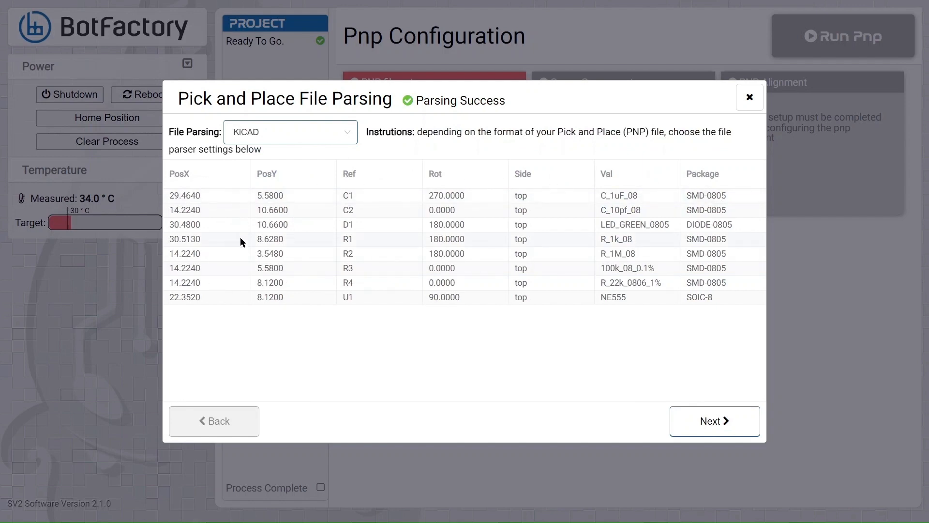
Accept the parsed file, review the header mapping with the Side column marked as Ignore, and continue to the footprint editor
left_click(709, 426)
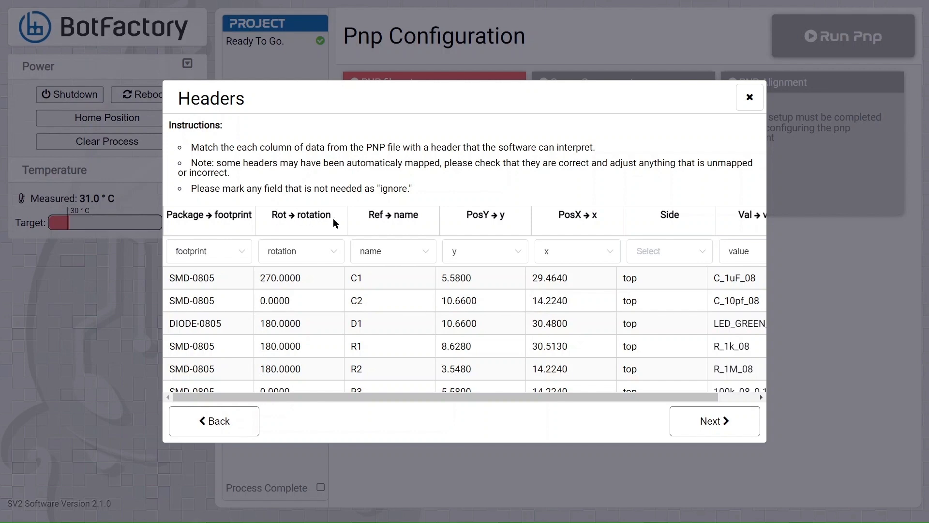
scroll(243, 303, "down", 1)
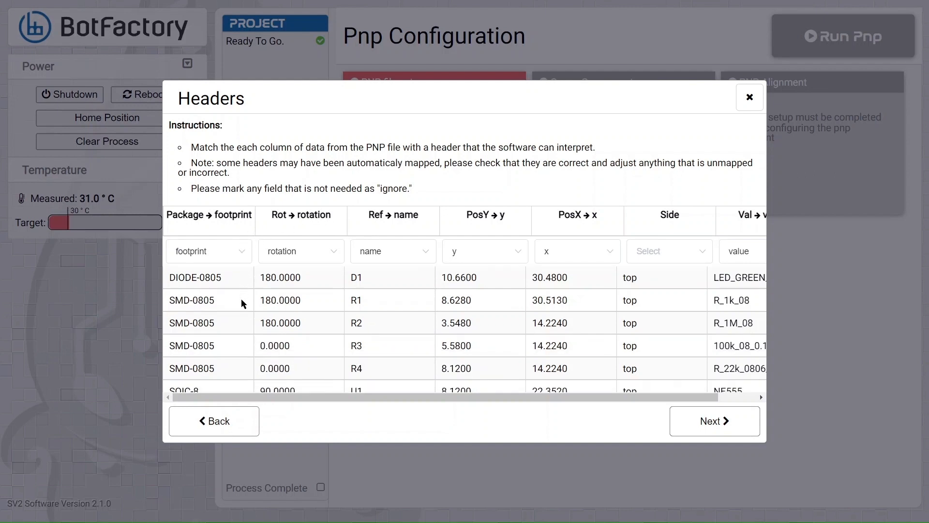
scroll(257, 322, "up", 1)
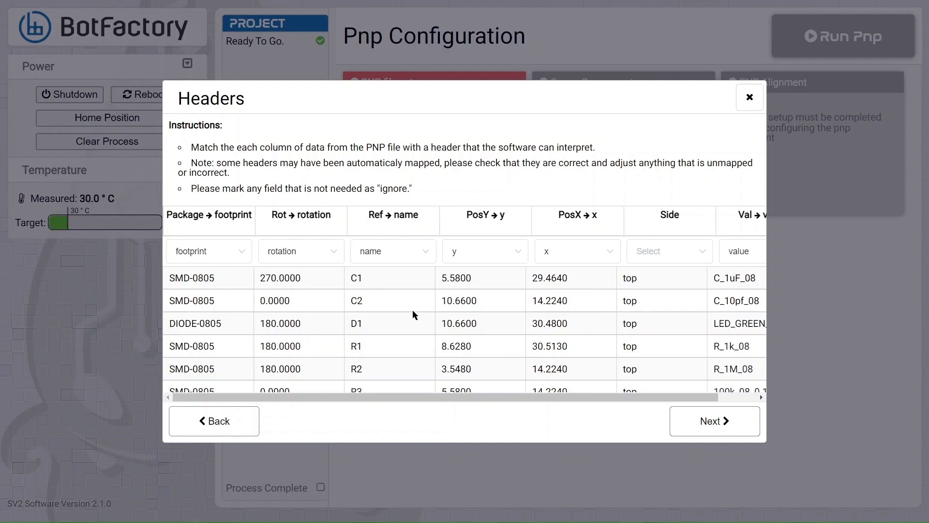
scroll(391, 309, "down", 1)
scroll(390, 309, "up", 1)
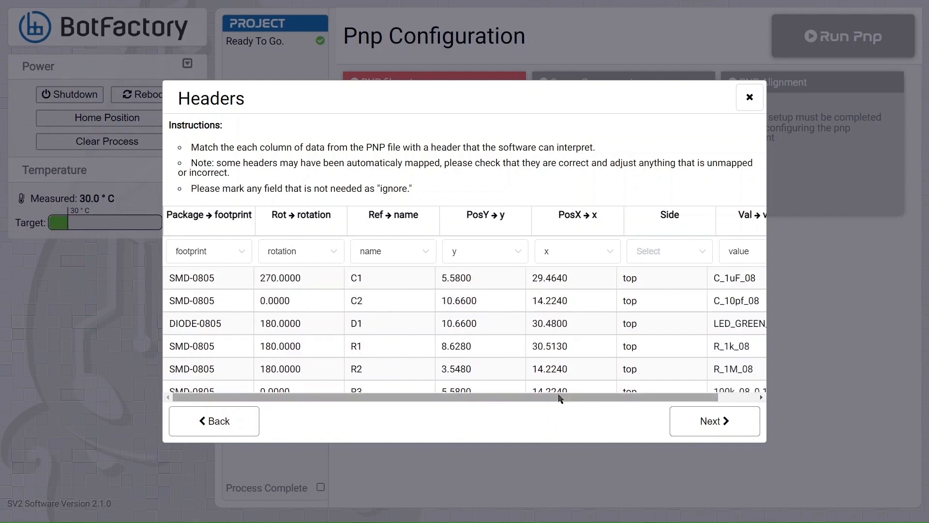
left_click_drag(607, 395, 646, 402)
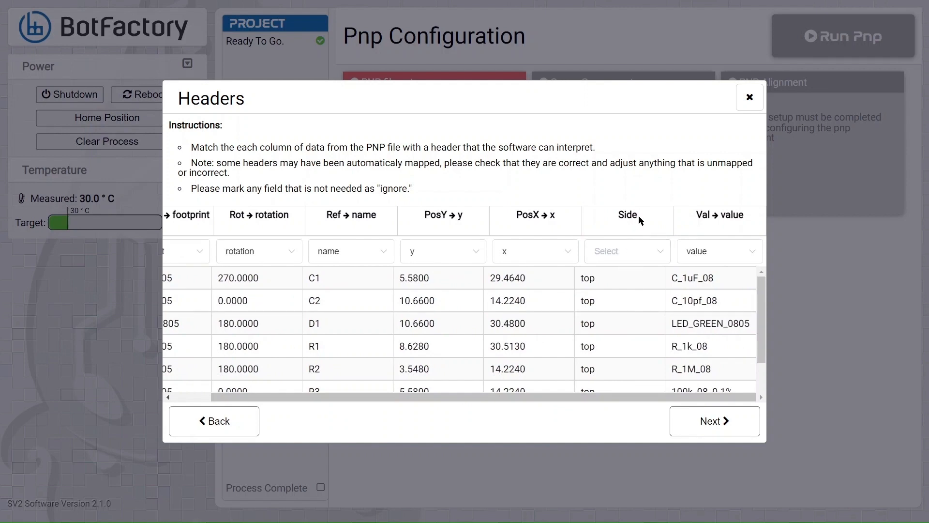
left_click(647, 251)
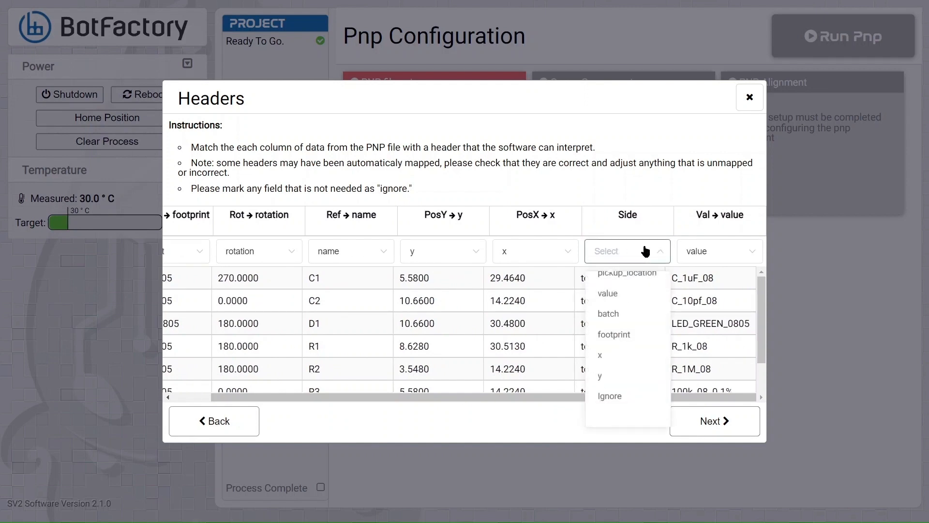
left_click(610, 396)
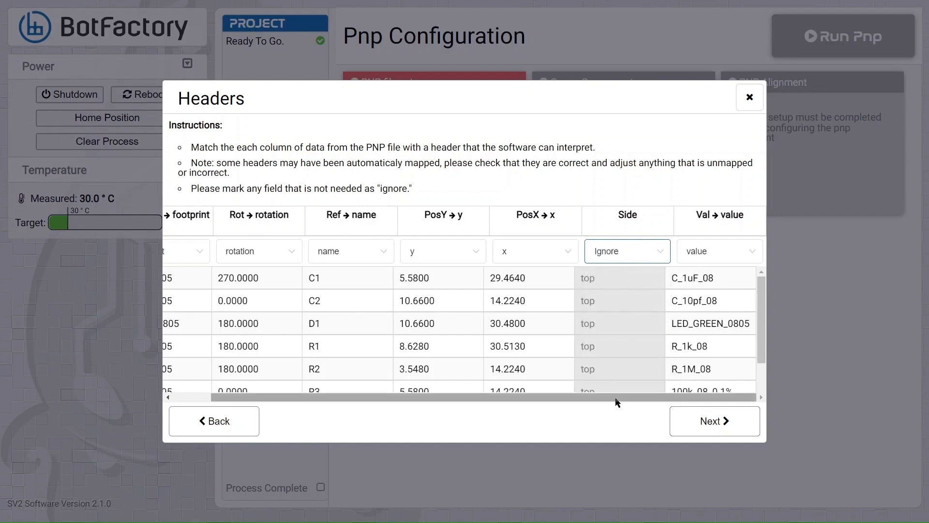
left_click_drag(529, 398, 492, 404)
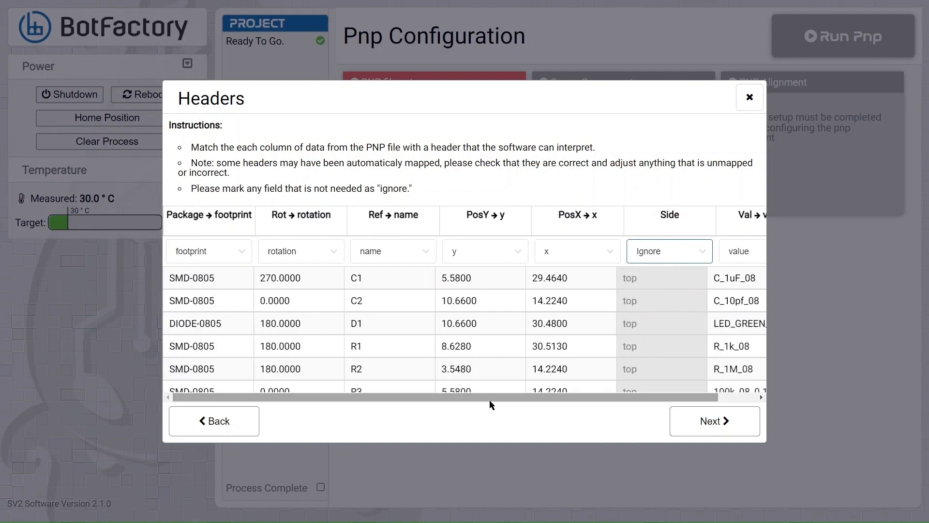
left_click(680, 432)
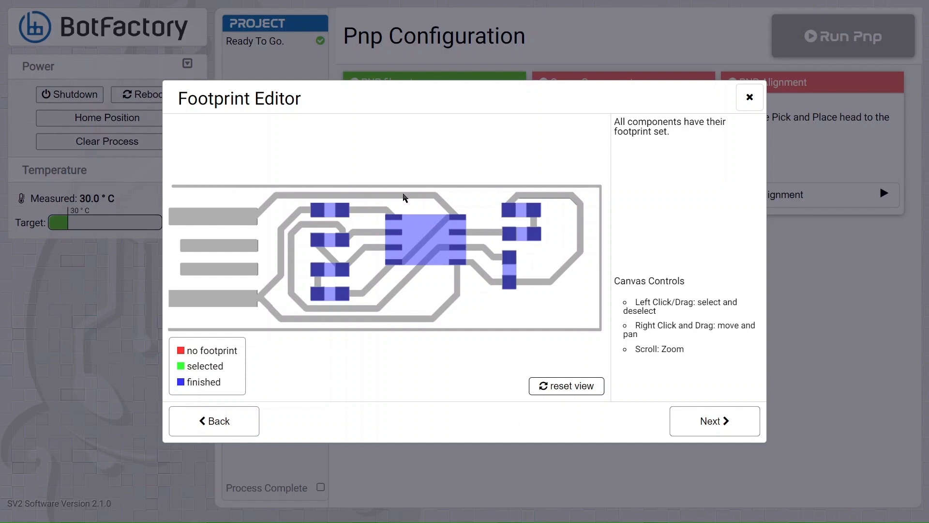
Delete the SMD-0805, DIODE-0805 and SOIC-8 footprints by way of parts C2, D1 and U1
left_click(402, 197)
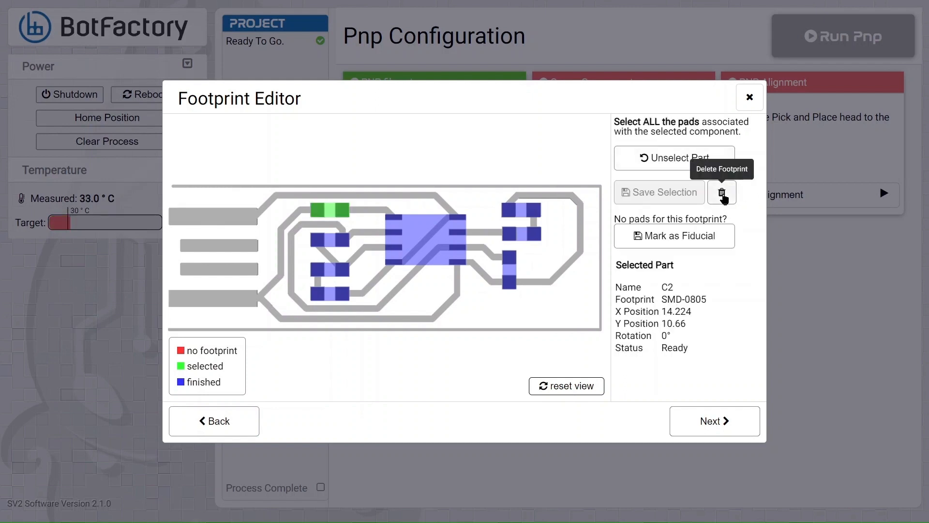
left_click(722, 193)
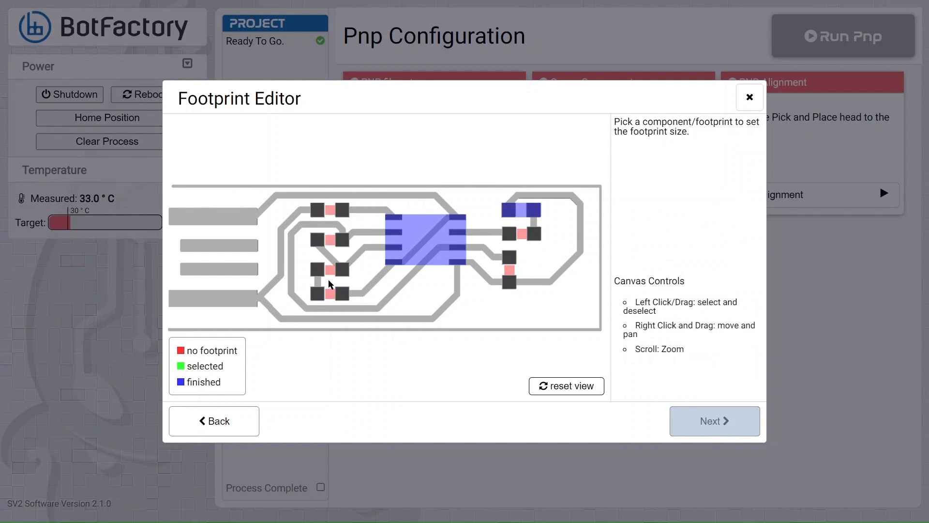
left_click(525, 212)
left_click(719, 194)
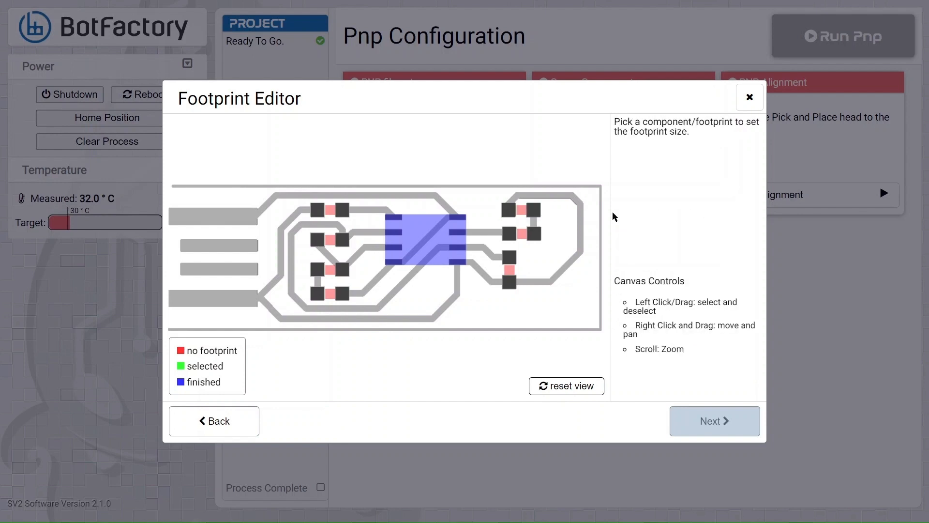
left_click(406, 241)
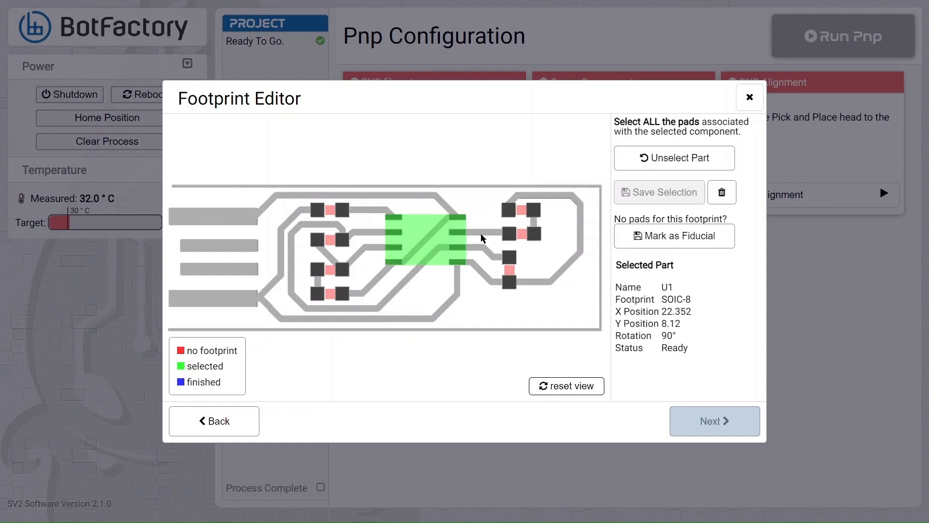
left_click(719, 194)
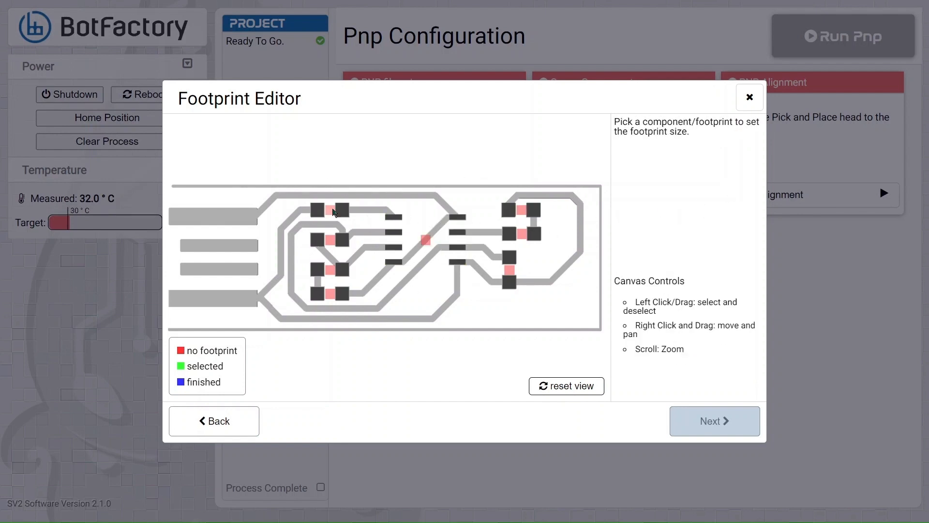
Define the SMD-0805 footprint by assigning both pads of part C2 and saving the selection
left_click(331, 211)
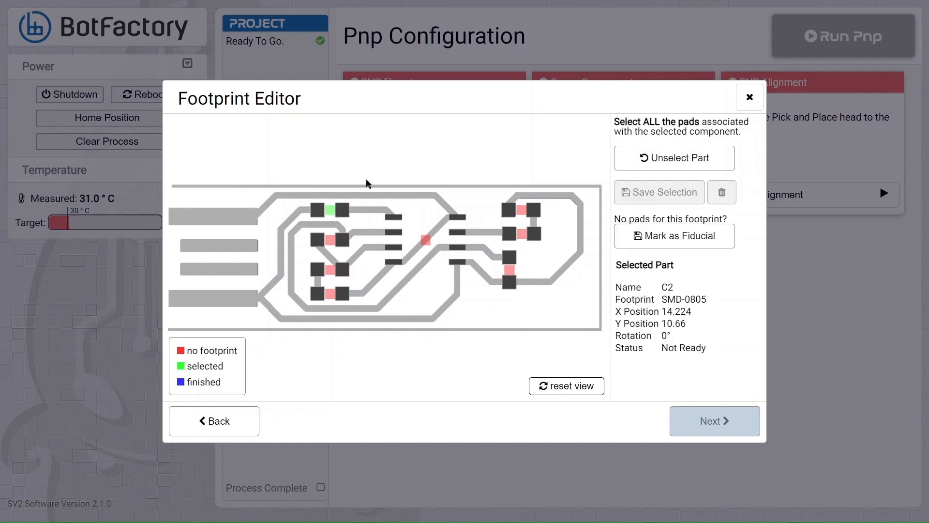
left_click(317, 210)
left_click(342, 211)
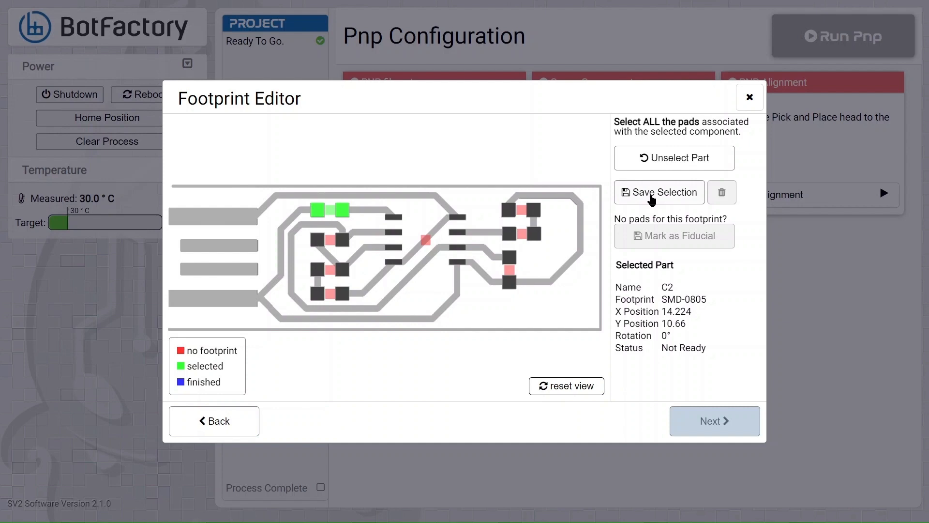
left_click(652, 194)
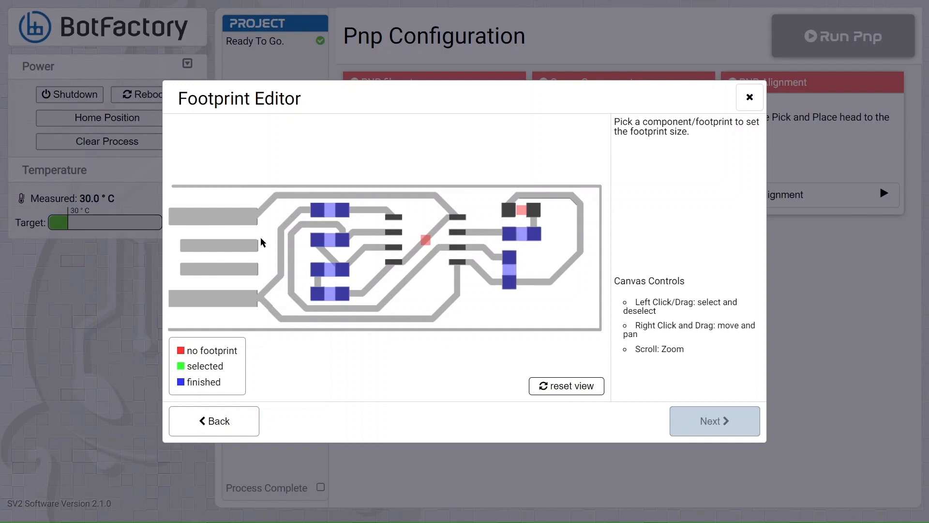
Define the DIODE-0805 footprint by assigning both pads of part D1 and saving the selection
left_click(329, 210)
left_click(520, 215)
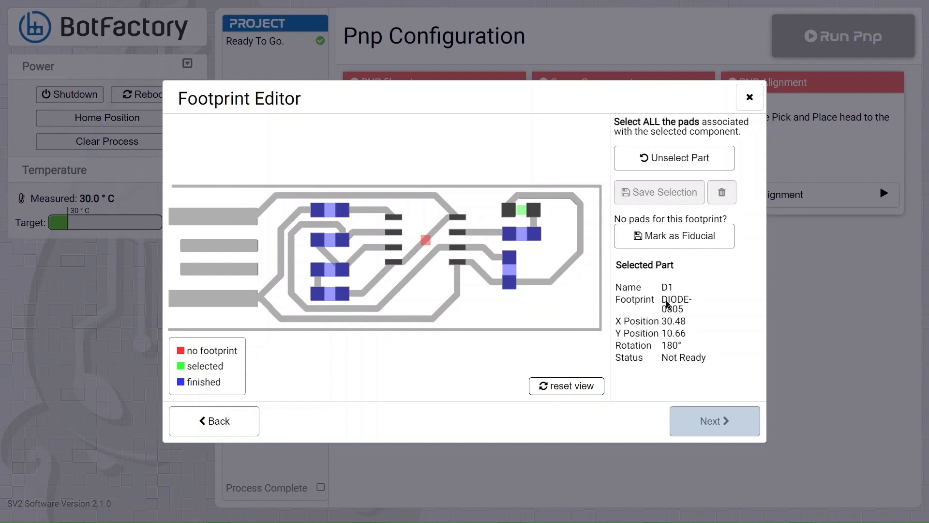
left_click(512, 212)
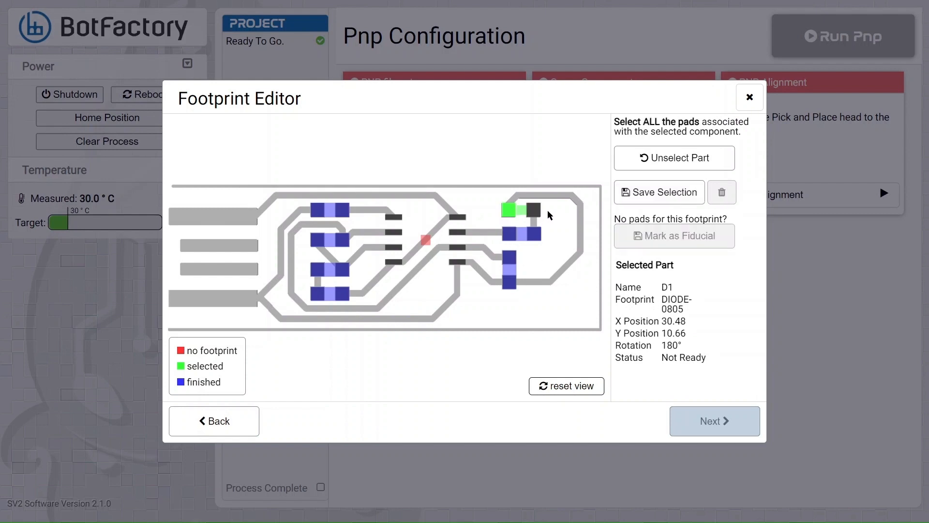
left_click(533, 210)
left_click(656, 194)
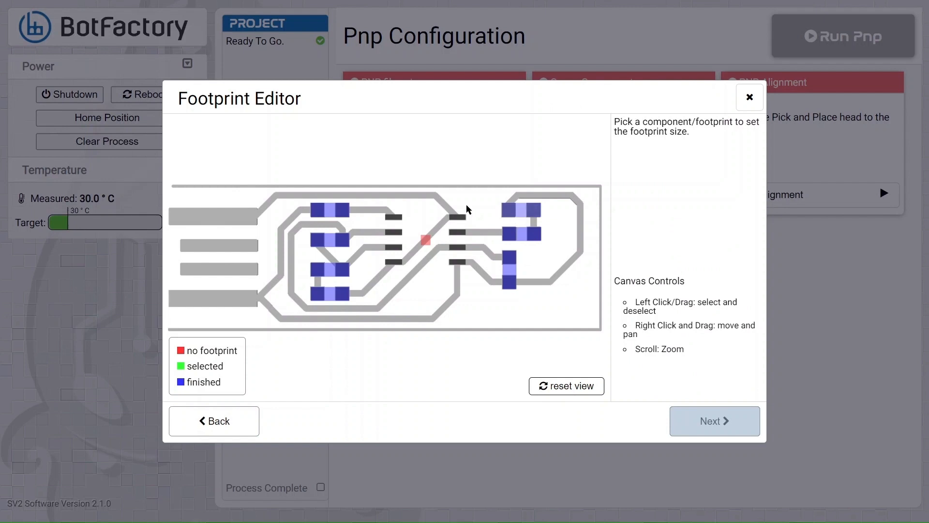
Define the SOIC-8 footprint by assigning all eight pads of part U1 and saving the selection
left_click(426, 241)
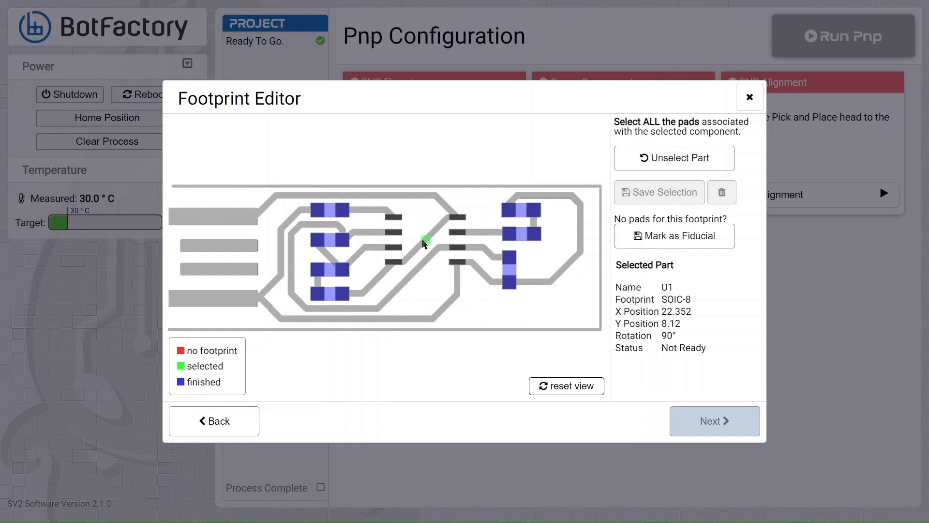
left_click(395, 217)
left_click(395, 231)
left_click(395, 247)
left_click(400, 262)
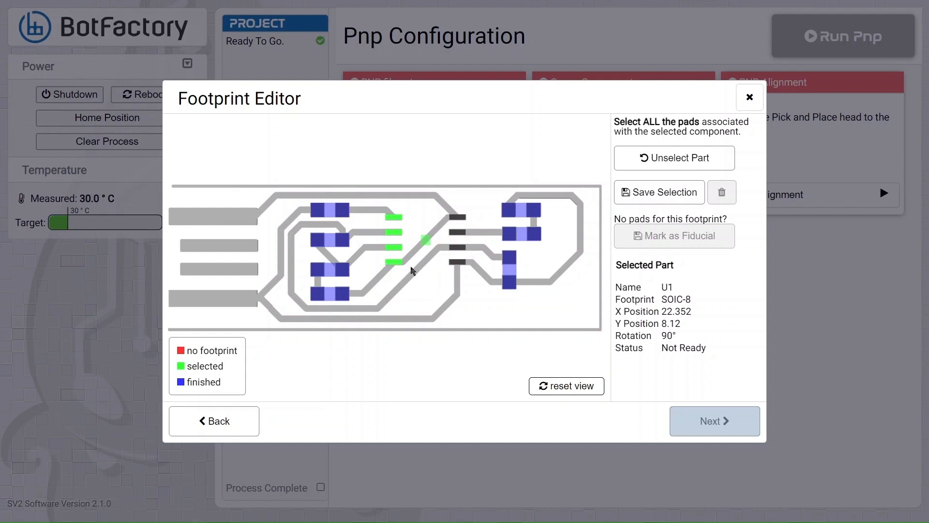
left_click(457, 262)
left_click(457, 247)
left_click(458, 232)
left_click(456, 218)
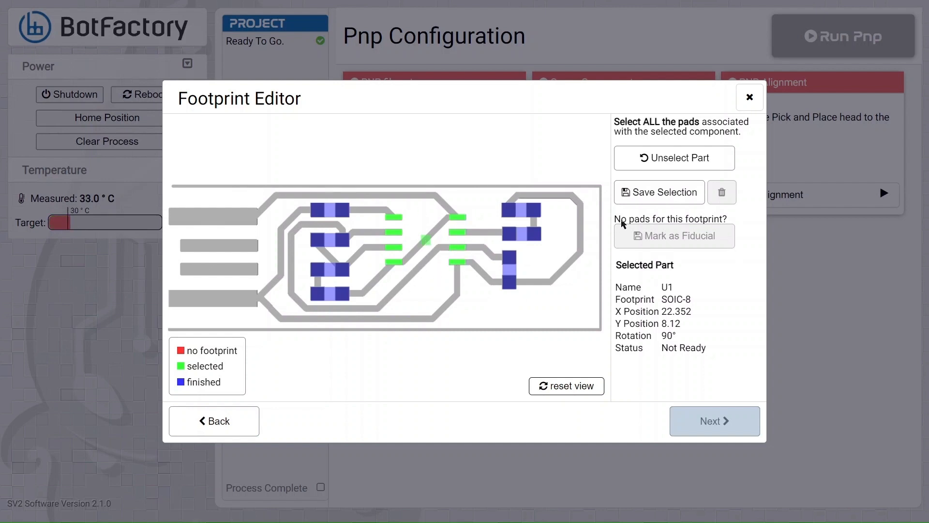
left_click(659, 194)
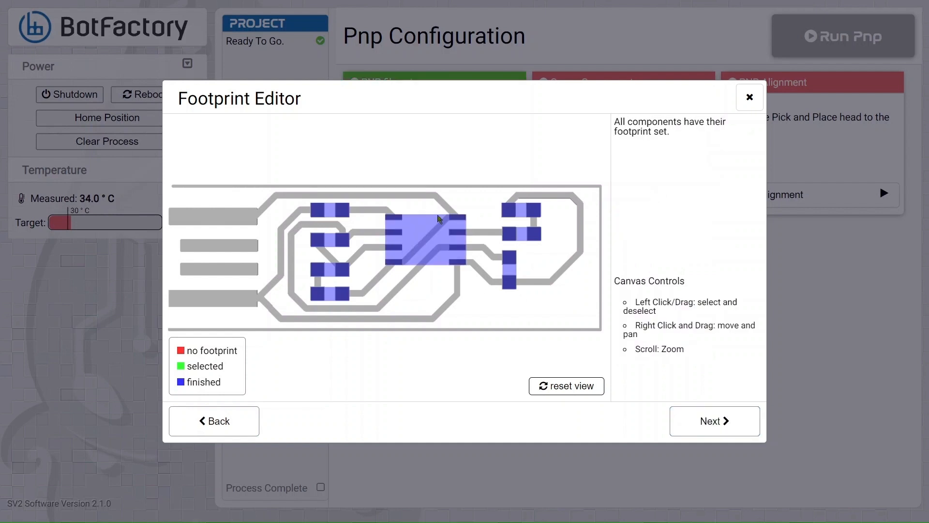